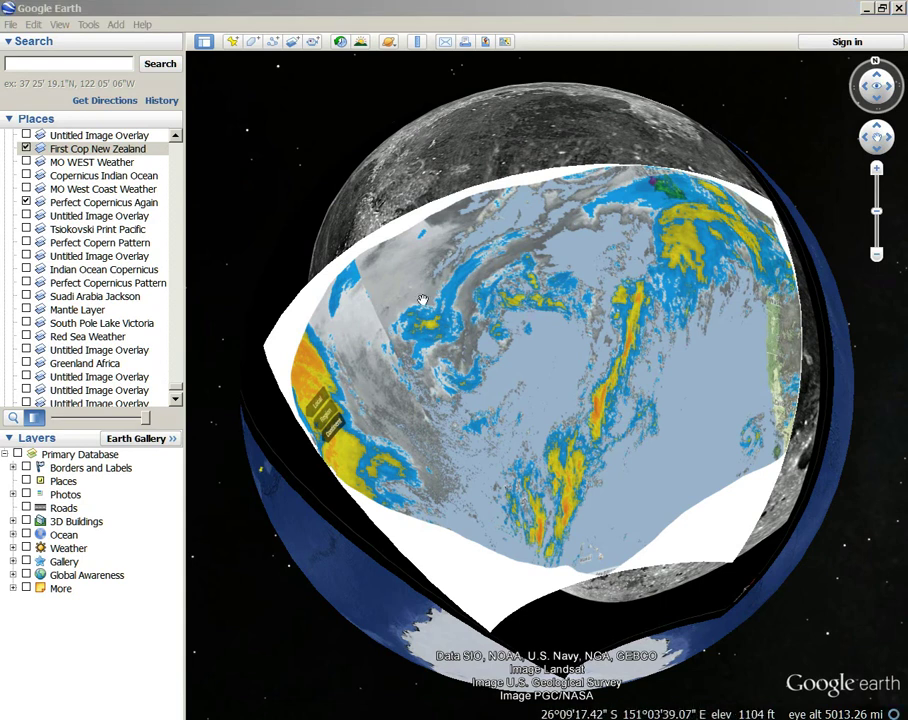
# - Fade the First Cop New Zealand overlay fully out to view the Moon map beneath, then restore its full opacity
pyautogui.moveTo(529, 260); pyautogui.dragTo(567, 288)
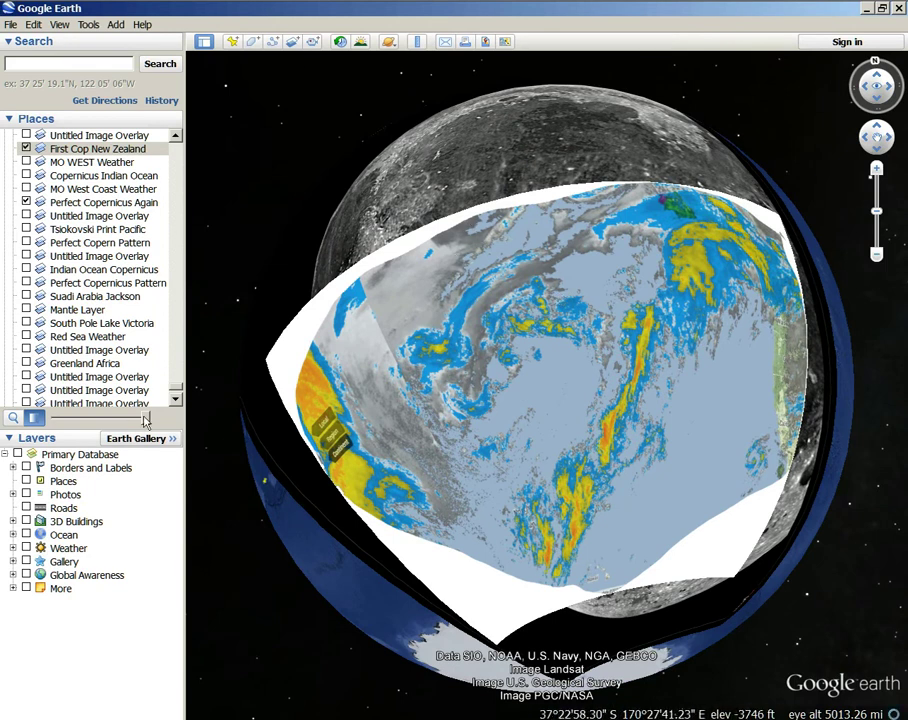
pyautogui.moveTo(145, 420); pyautogui.dragTo(3, 409)
pyautogui.moveTo(567, 296); pyautogui.dragTo(423, 427)
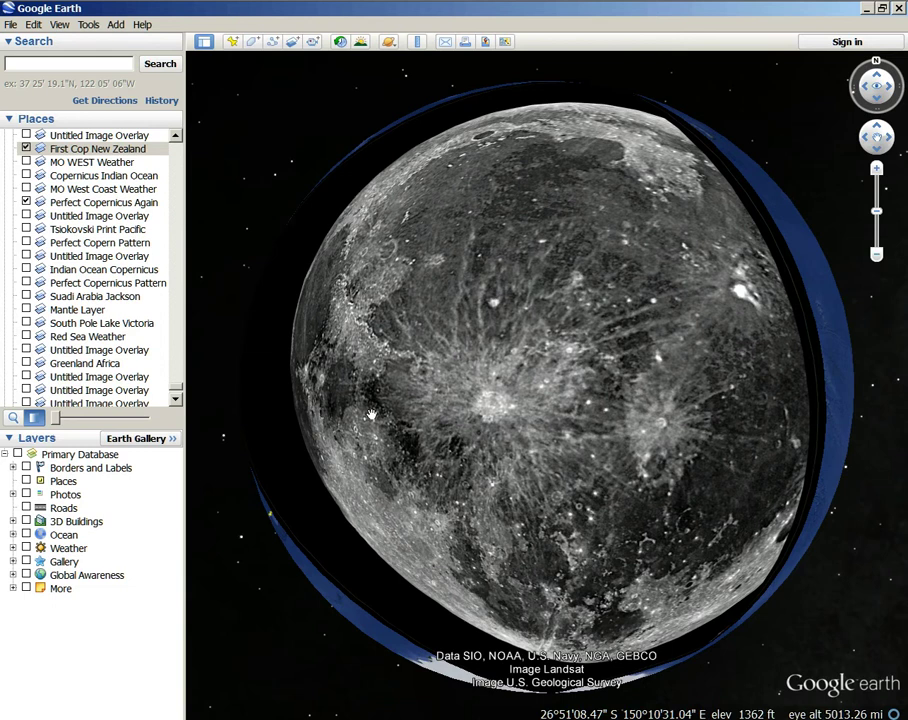
pyautogui.moveTo(447, 409); pyautogui.dragTo(334, 410)
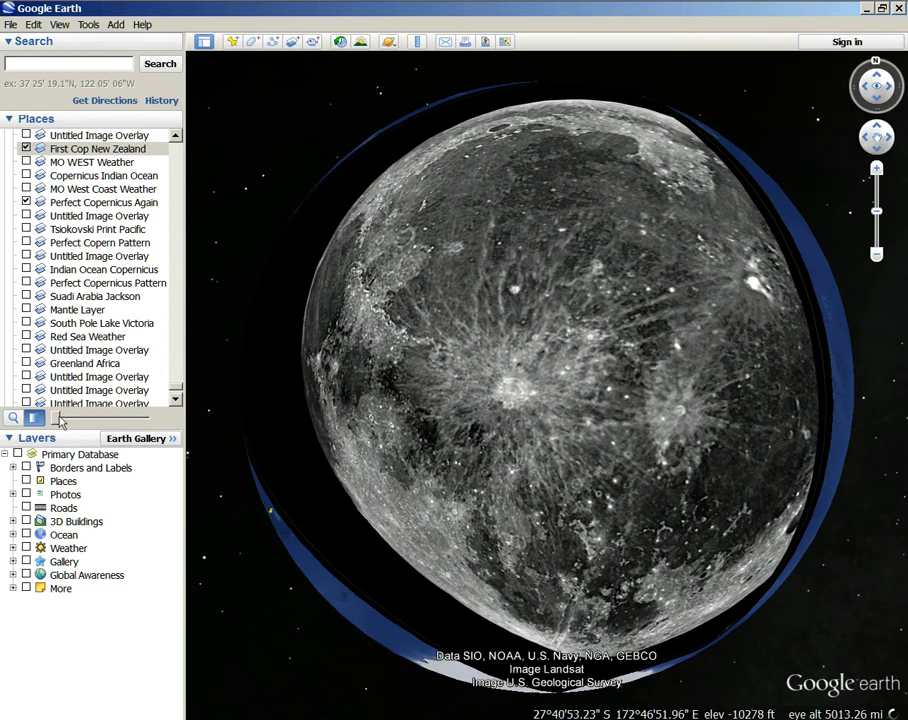
pyautogui.moveTo(57, 418); pyautogui.dragTo(147, 418)
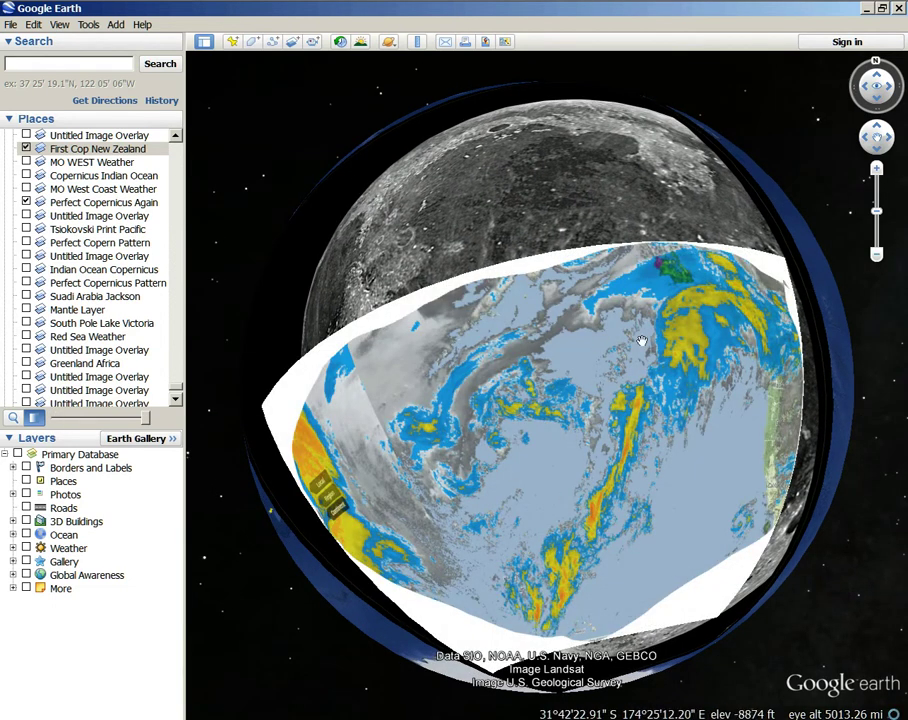
# - Inspect the overlays' extent across the Pacific, then compare the First Cop New Zealand weather image with the Moon map by fading it out and in
pyautogui.moveTo(641, 341); pyautogui.dragTo(488, 523)
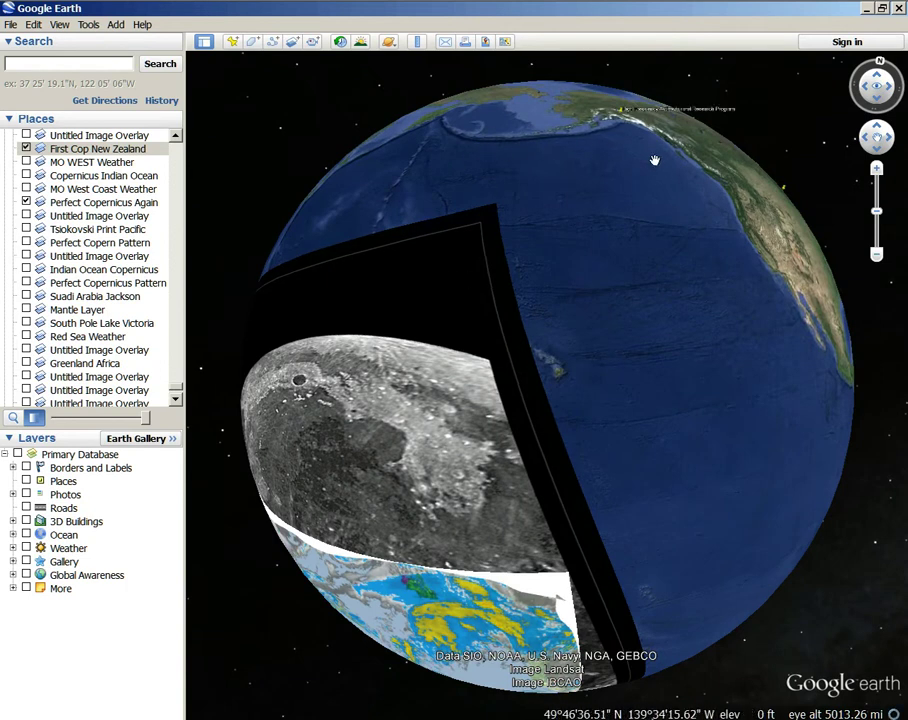
pyautogui.moveTo(284, 365); pyautogui.dragTo(544, 255)
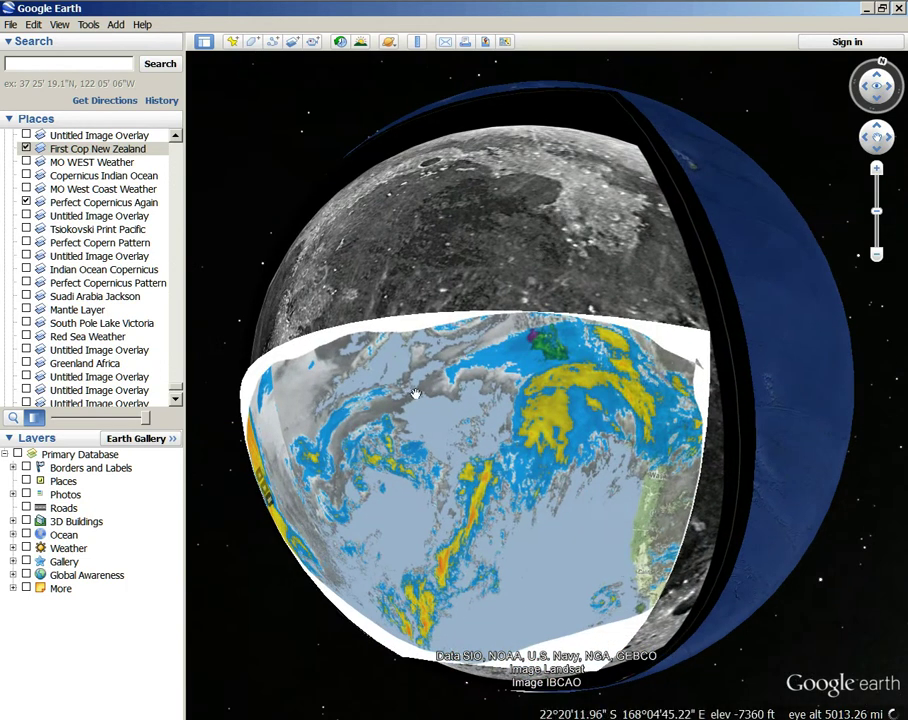
pyautogui.moveTo(379, 239); pyautogui.dragTo(290, 420)
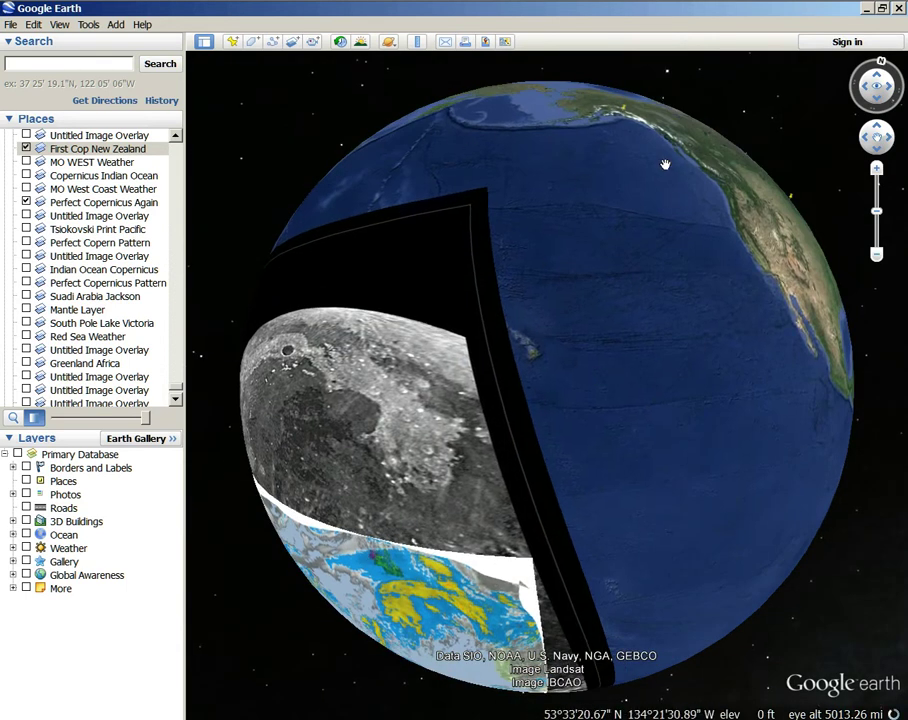
pyautogui.moveTo(519, 505); pyautogui.dragTo(604, 320)
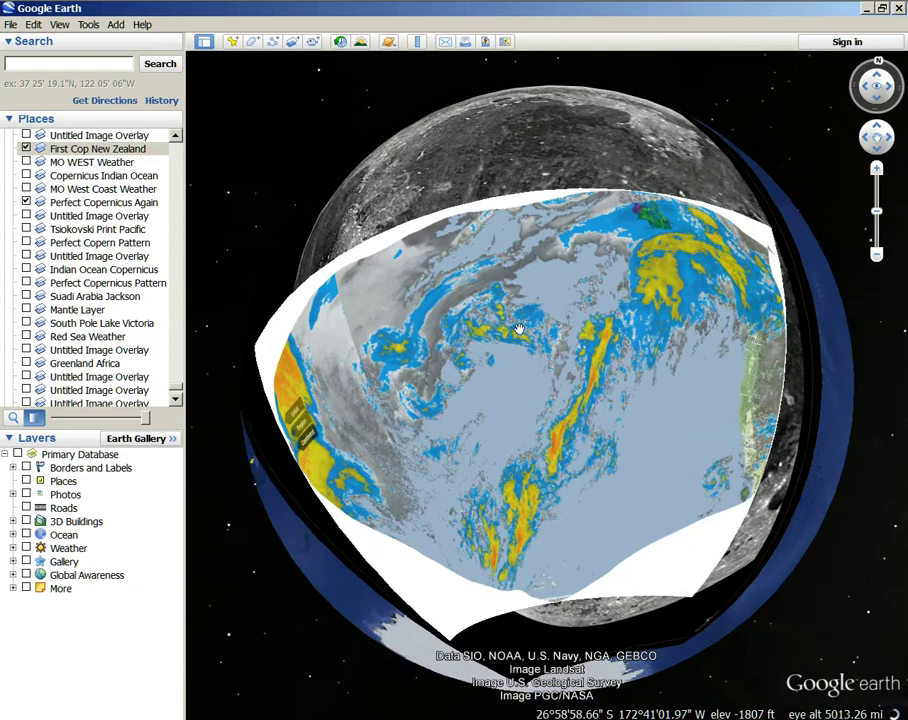
pyautogui.moveTo(145, 418); pyautogui.dragTo(55, 405)
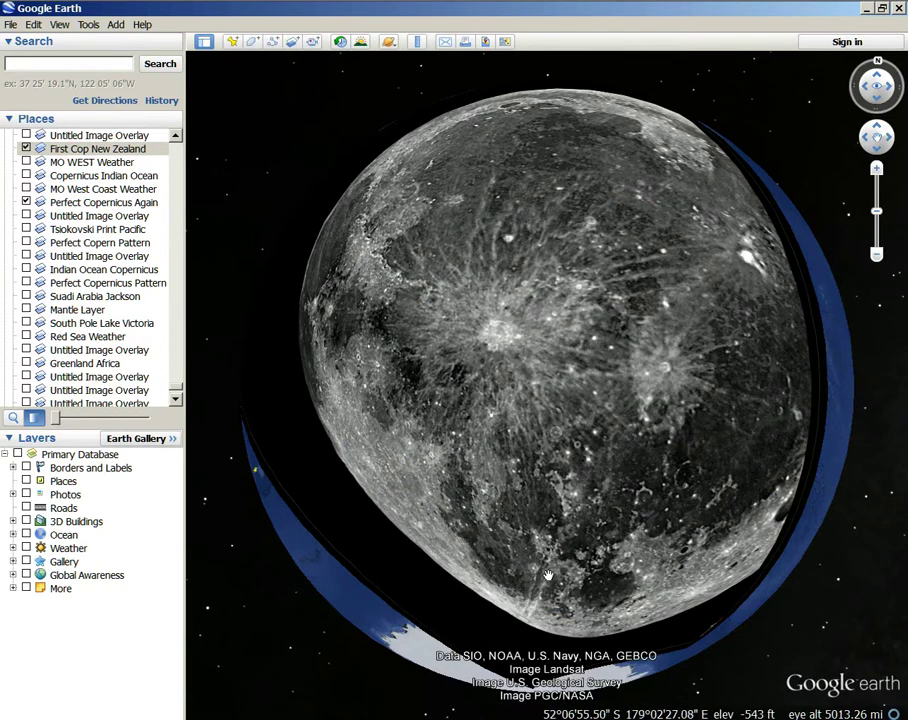
pyautogui.moveTo(62, 421); pyautogui.dragTo(166, 425)
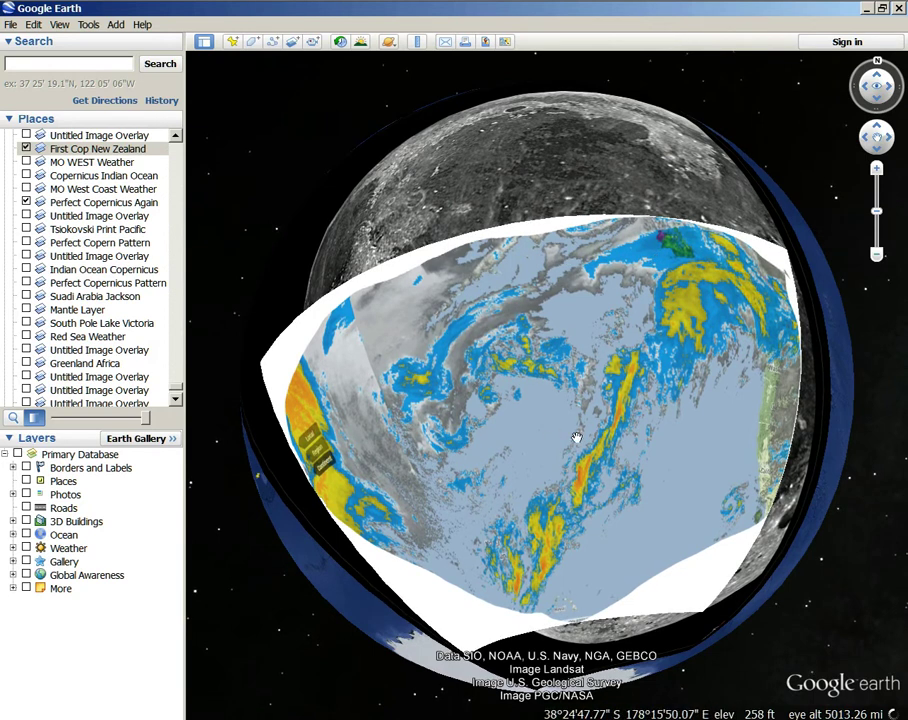
# - Examine the curved cloud band on the First Cop New Zealand overlay up close and return to the whole globe
pyautogui.scroll(2, 521, 426)
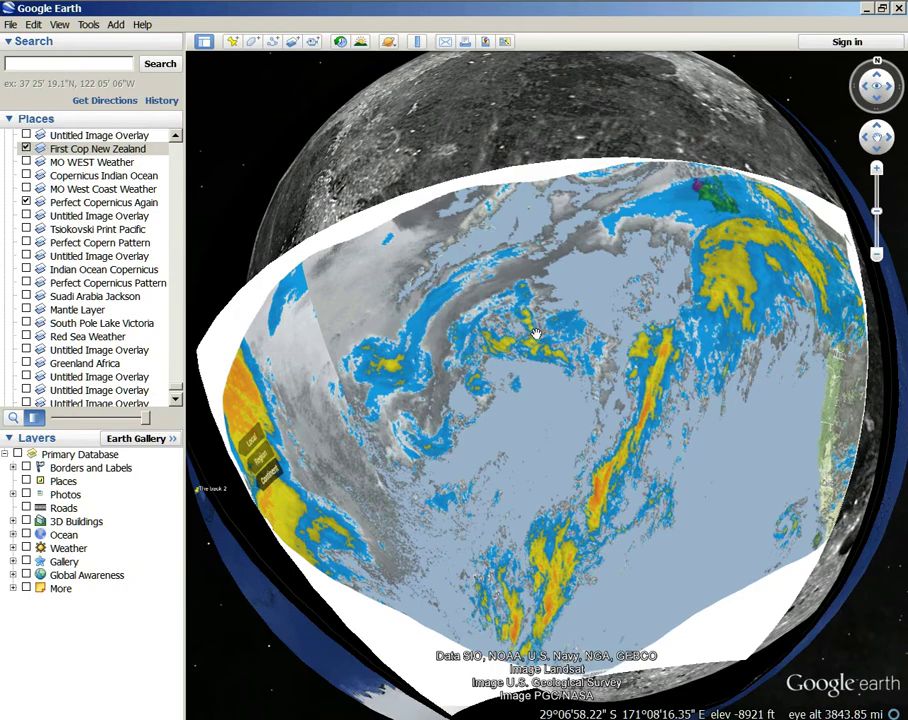
pyautogui.scroll(3, 453, 308)
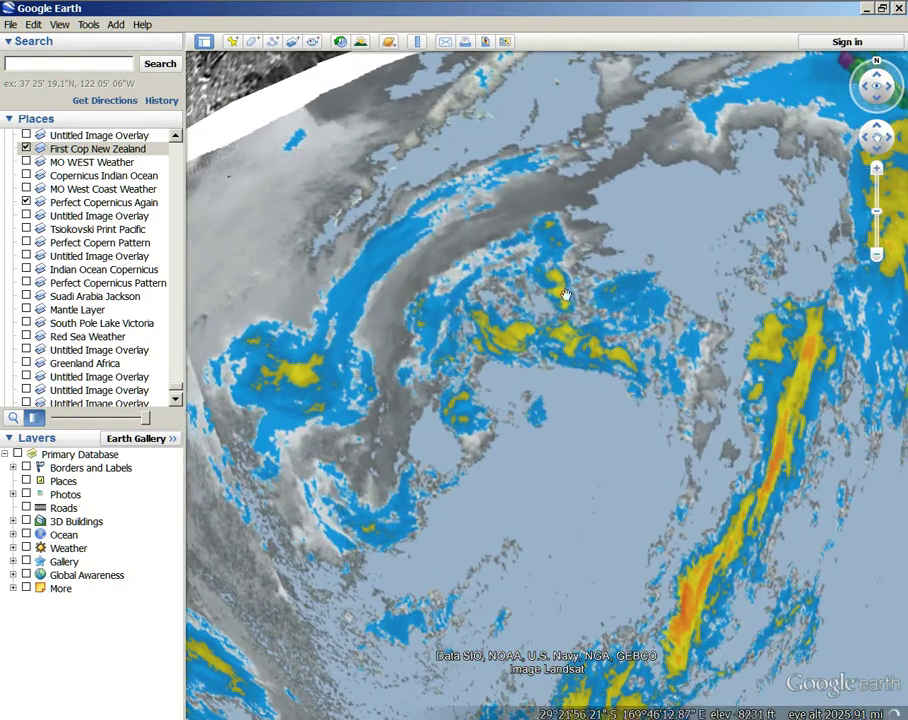
pyautogui.moveTo(148, 420)
pyautogui.mouseDown()
pyautogui.moveTo(55, 418)
pyautogui.moveTo(148, 418)
pyautogui.mouseUp()
pyautogui.scroll(-3, 476, 372)
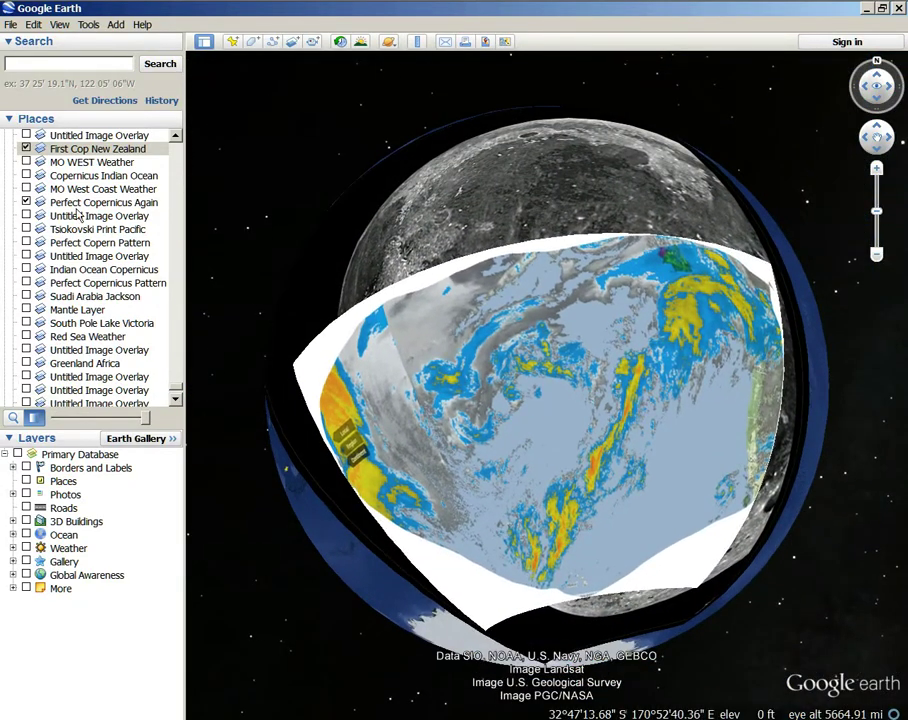
# - Make the Perfect Copernicus Again overlay fully opaque and view it on the globe
pyautogui.click(27, 203)
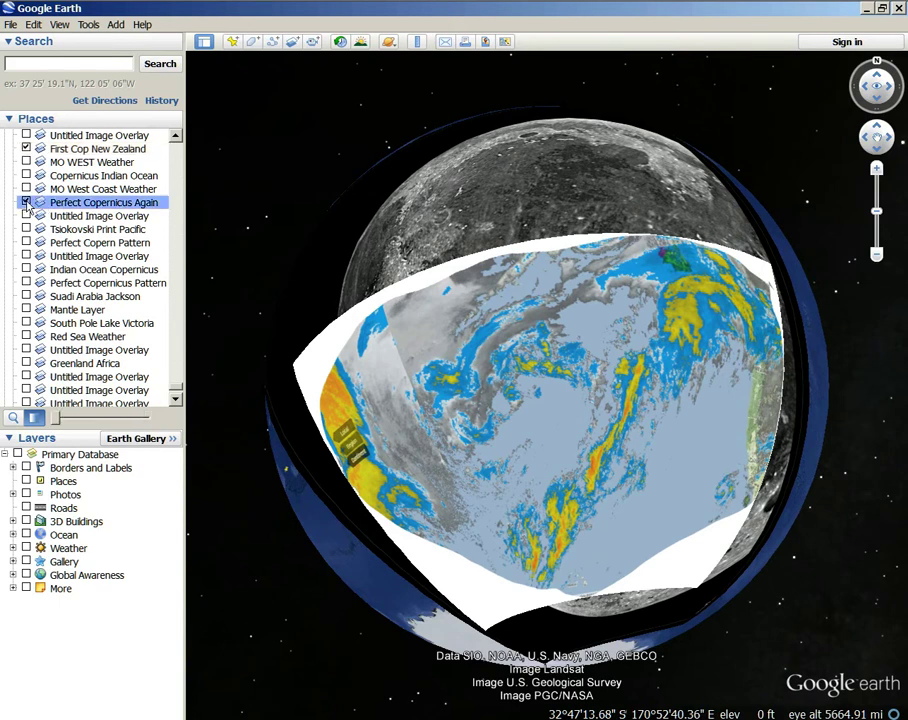
pyautogui.moveTo(55, 418); pyautogui.dragTo(150, 418)
pyautogui.scroll(3, 575, 410)
pyautogui.scroll(-5, 433, 355)
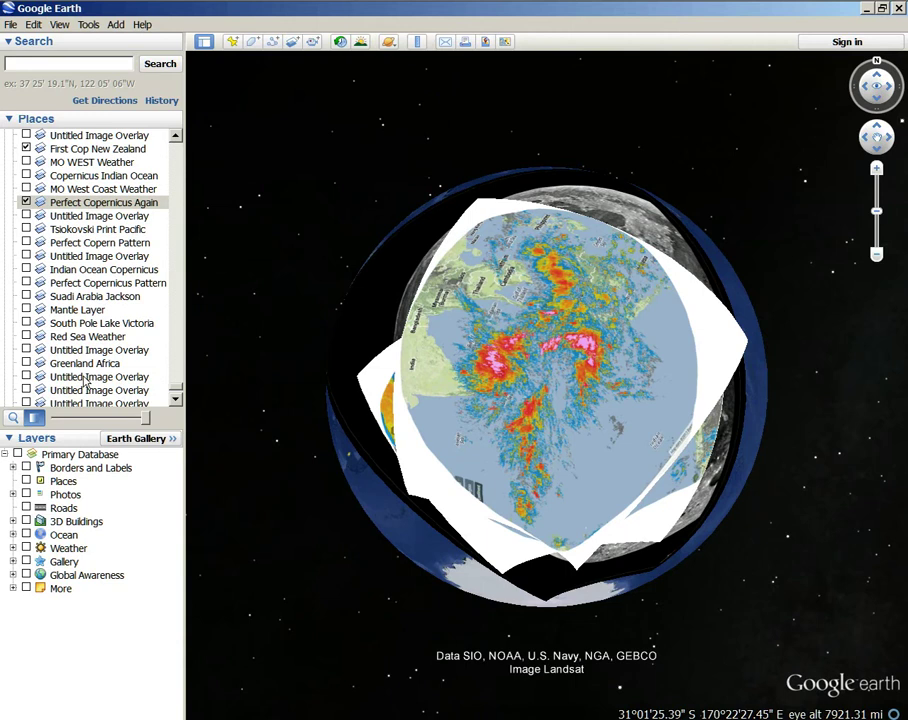
# - Show the second untitled image overlay below the true center placemark at full opacity
pyautogui.scroll(-7, 33, 256)
pyautogui.click(26, 310)
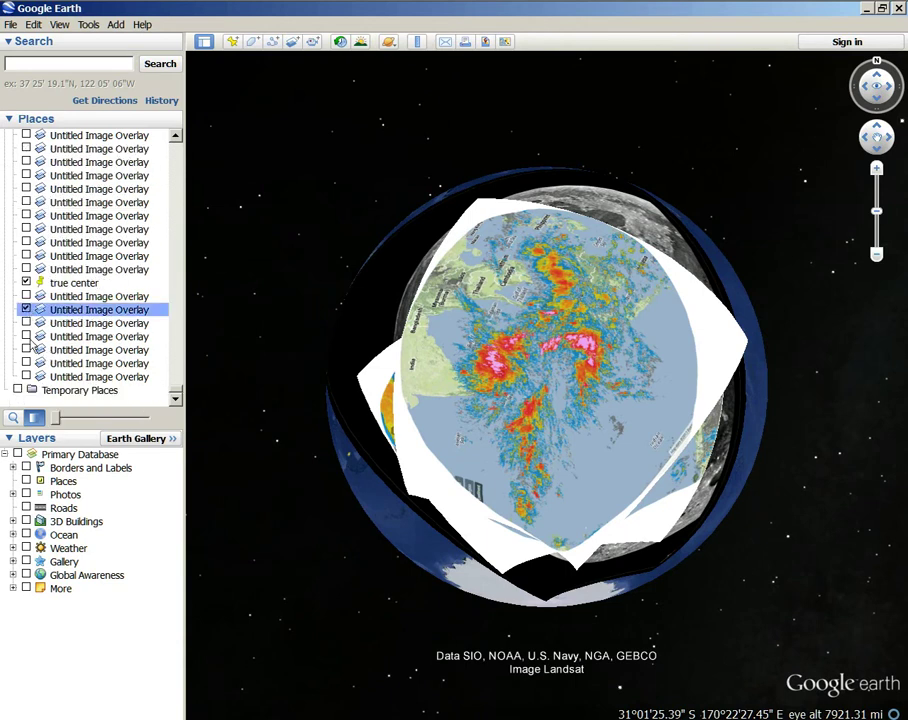
pyautogui.moveTo(55, 418); pyautogui.dragTo(165, 432)
pyautogui.scroll(3, 197, 437)
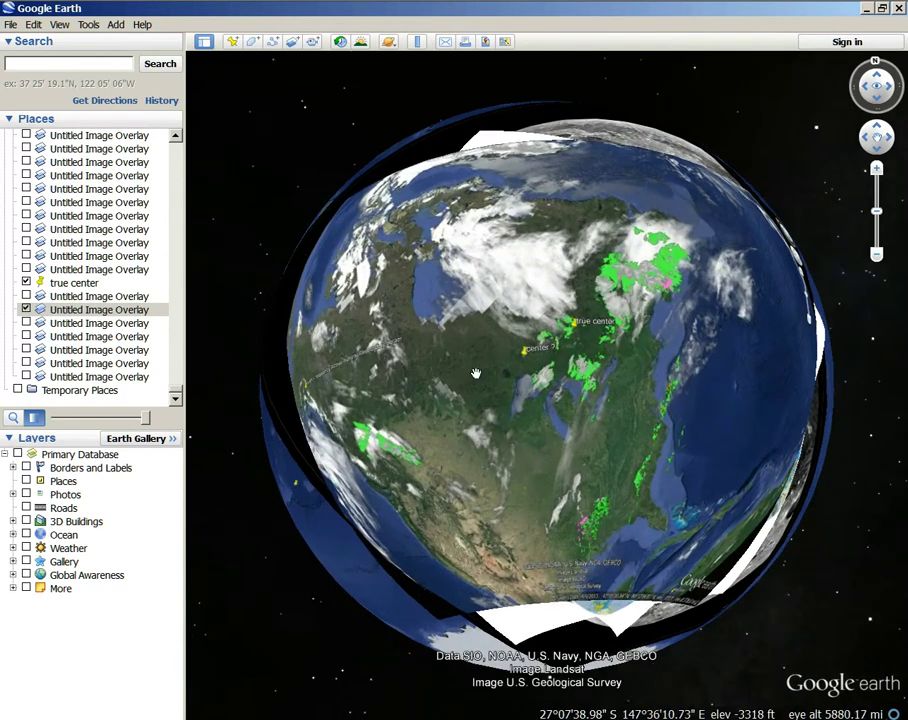
# - Bring the First Cop New Zealand overlay to the front, fade it out to compare with the North America image, and restore full opacity
pyautogui.scroll(5, 55, 232)
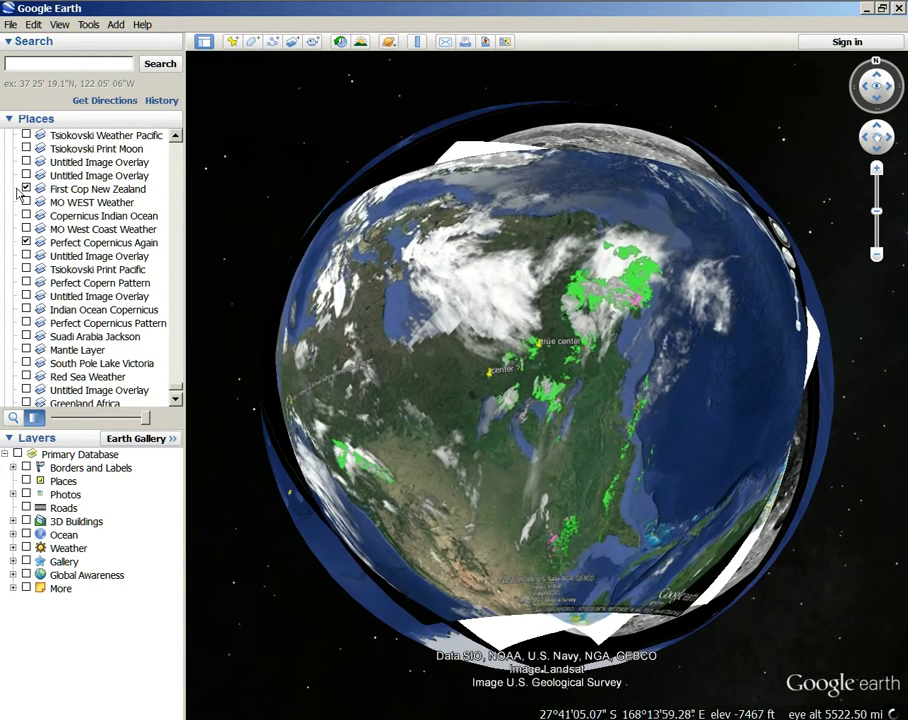
pyautogui.click(25, 189)
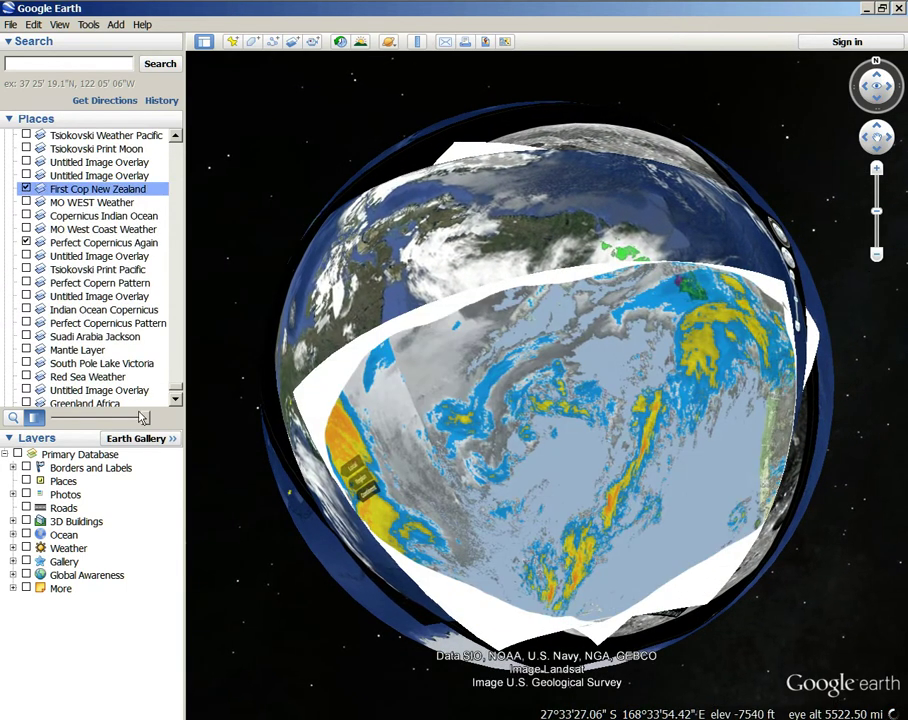
pyautogui.moveTo(147, 420); pyautogui.dragTo(55, 418)
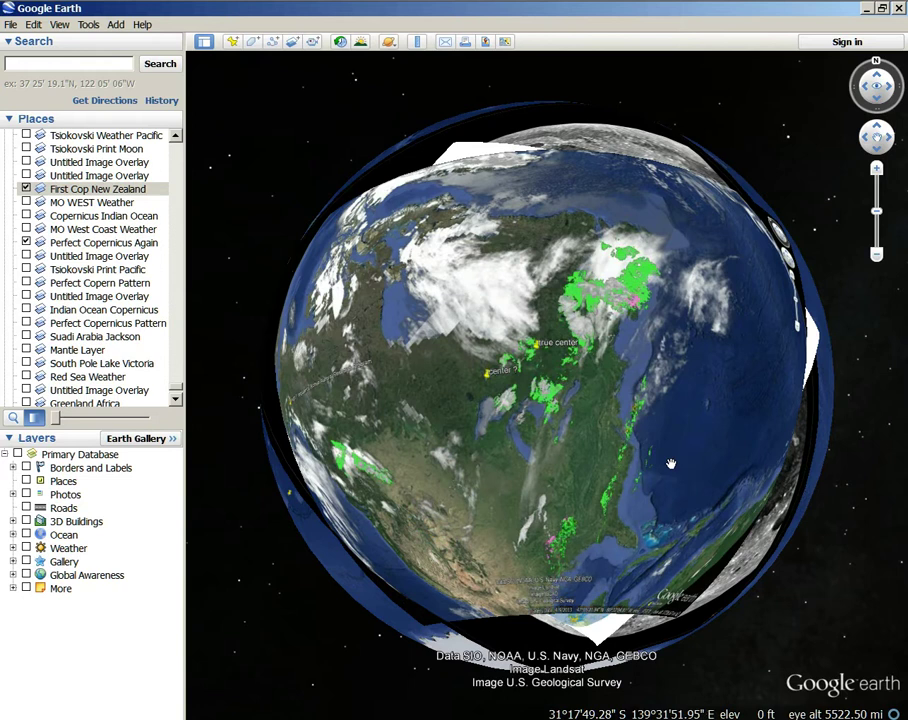
pyautogui.moveTo(375, 588); pyautogui.dragTo(516, 444)
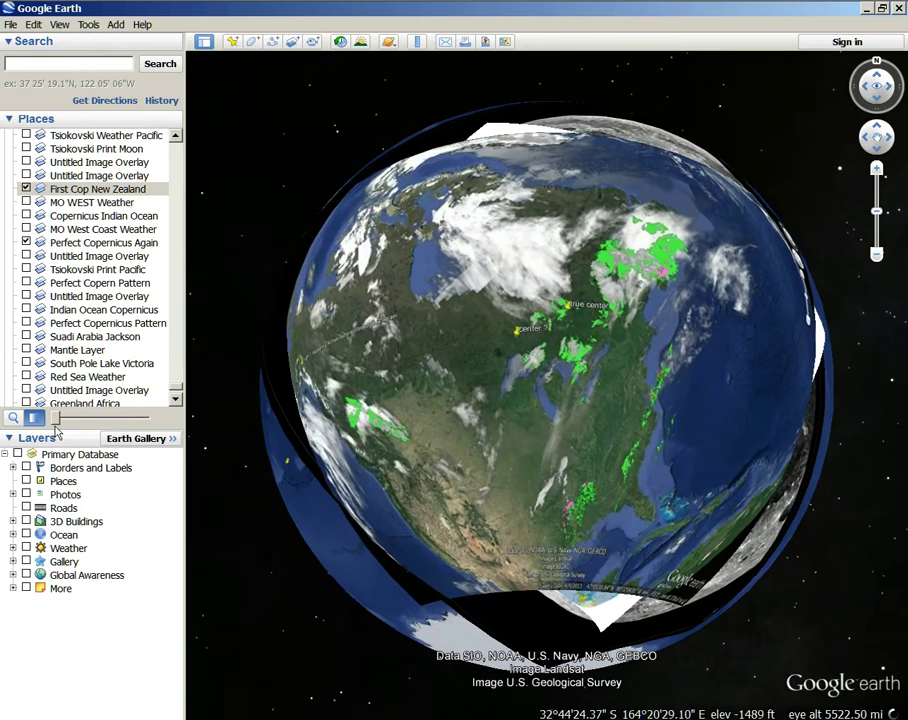
pyautogui.moveTo(57, 420); pyautogui.dragTo(146, 417)
pyautogui.scroll(-3, 600, 355)
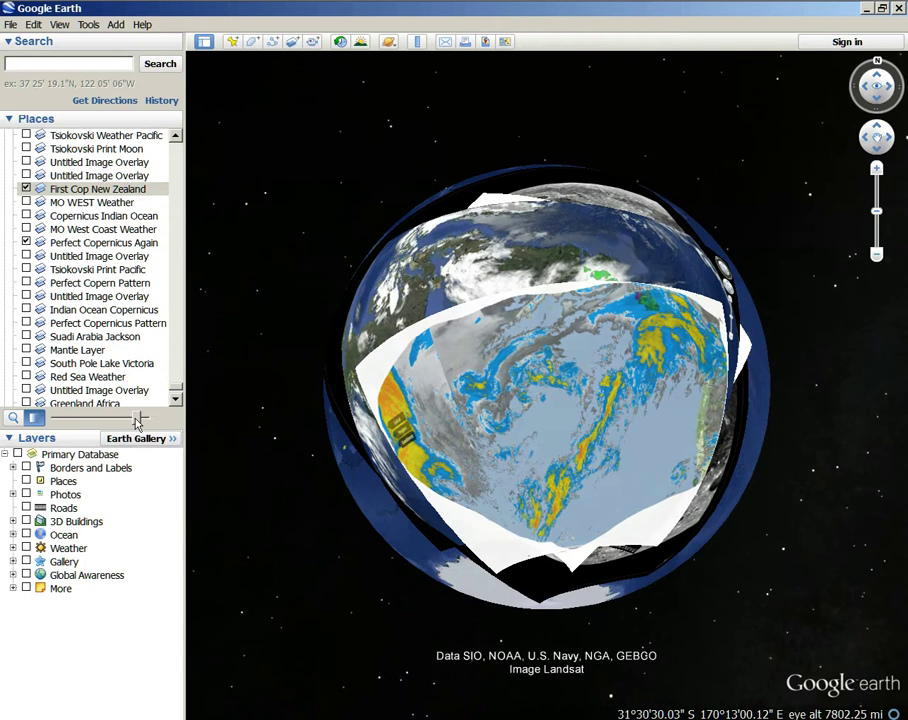
pyautogui.moveTo(143, 417)
pyautogui.mouseDown()
pyautogui.moveTo(28, 410)
pyautogui.moveTo(203, 430)
pyautogui.moveTo(3, 400)
pyautogui.moveTo(145, 417)
pyautogui.mouseUp()
# - Examine the cloud swirl on the First Cop New Zealand overlay against the surrounding North America image
pyautogui.scroll(3, 472, 432)
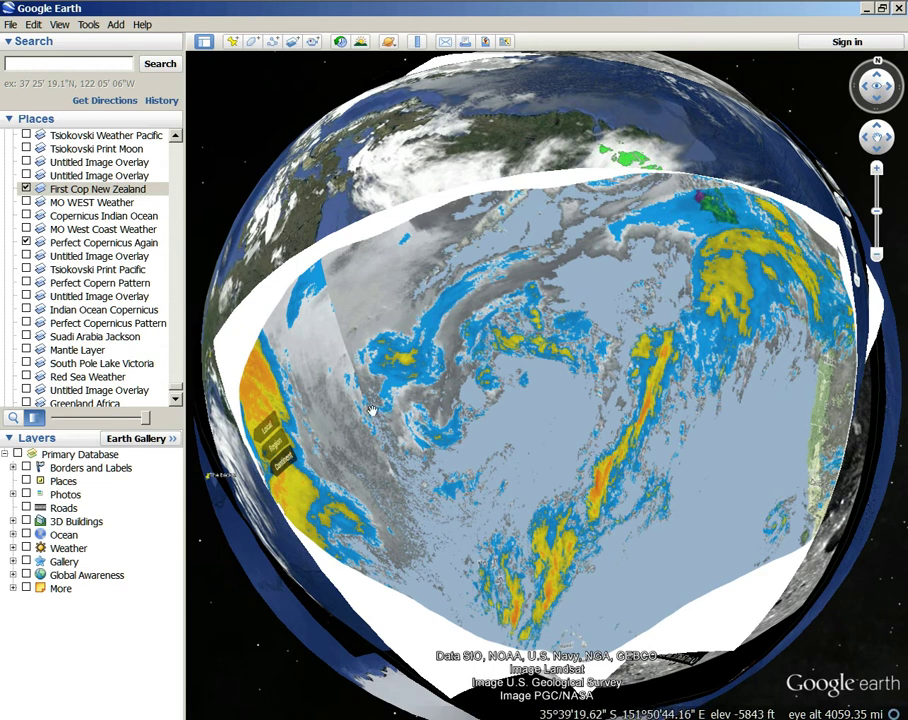
pyautogui.scroll(-3, 450, 397)
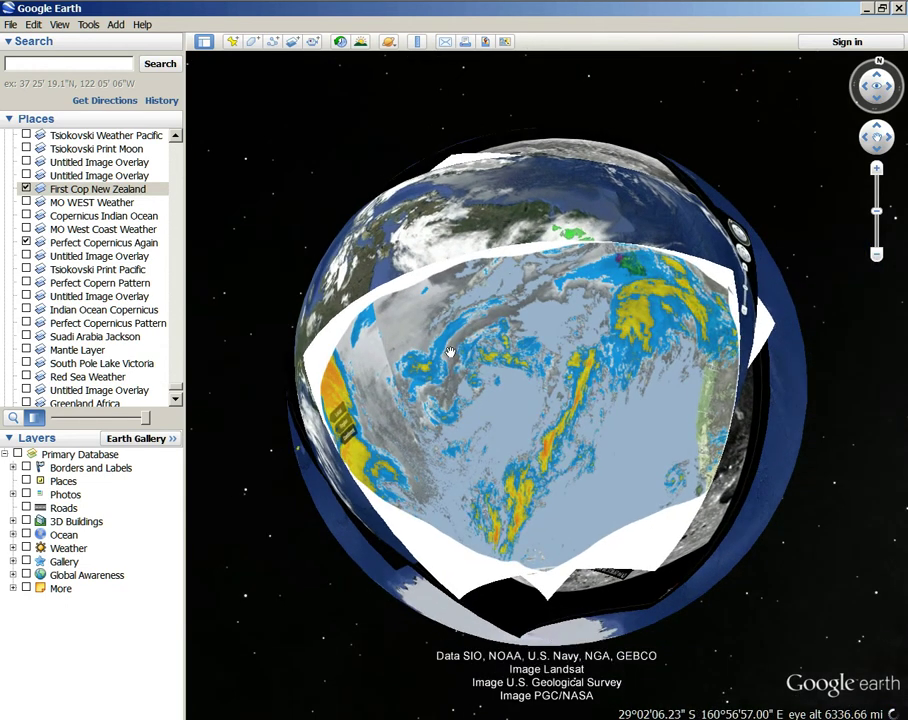
pyautogui.scroll(2, 575, 317)
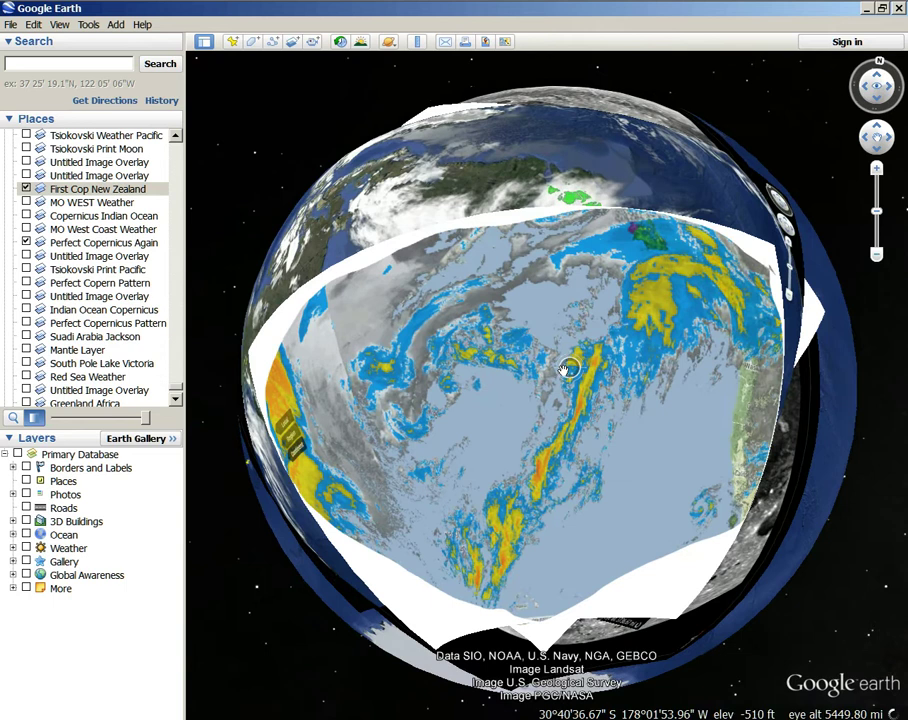
pyautogui.moveTo(437, 332); pyautogui.dragTo(435, 296)
pyautogui.scroll(2, 553, 412)
pyautogui.moveTo(553, 412); pyautogui.dragTo(490, 328)
pyautogui.scroll(-2, 416, 361)
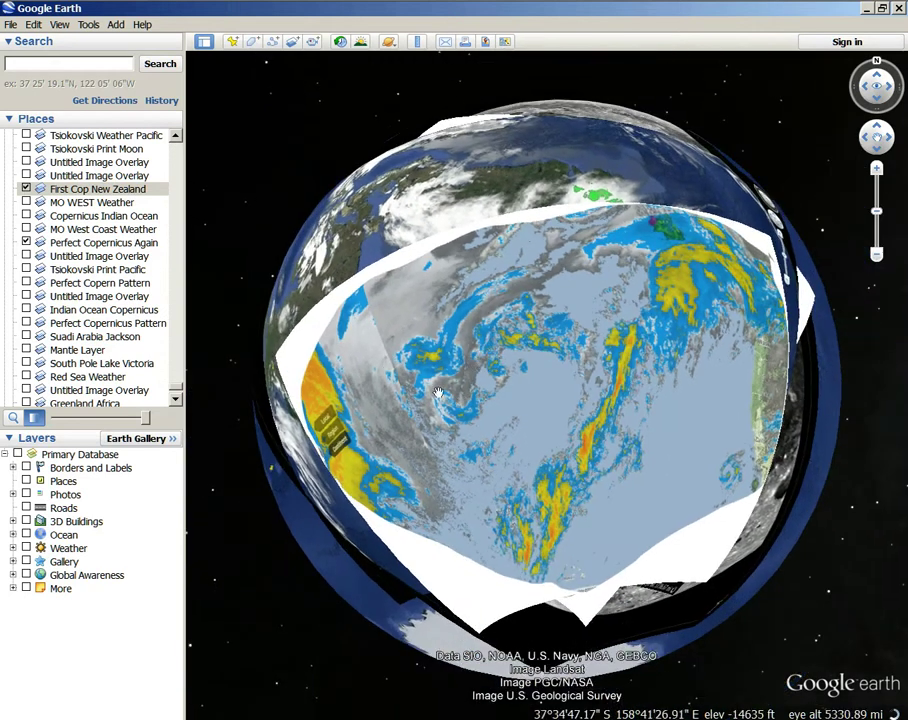
# - Hide the First Cop New Zealand, Perfect Copernicus Again and untitled North America image overlays
pyautogui.click(26, 189)
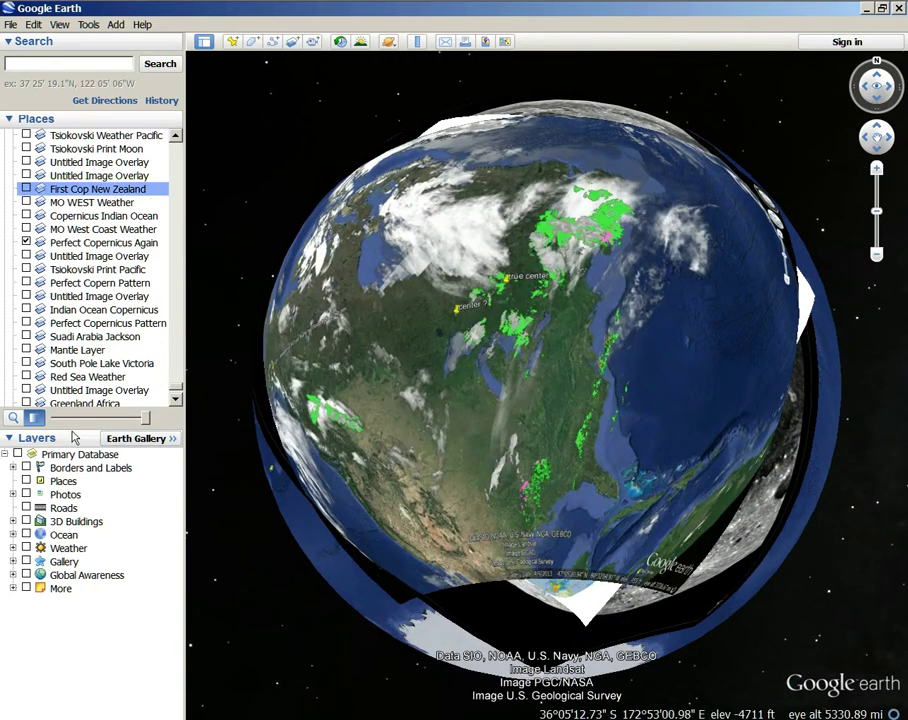
pyautogui.click(26, 243)
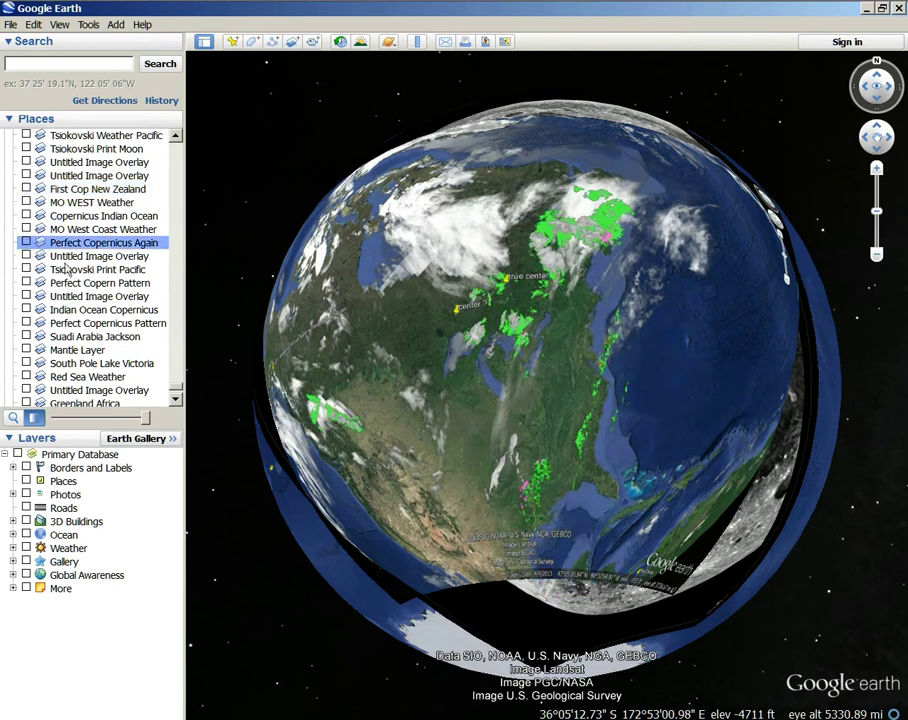
pyautogui.scroll(-5, 60, 298)
pyautogui.click(26, 310)
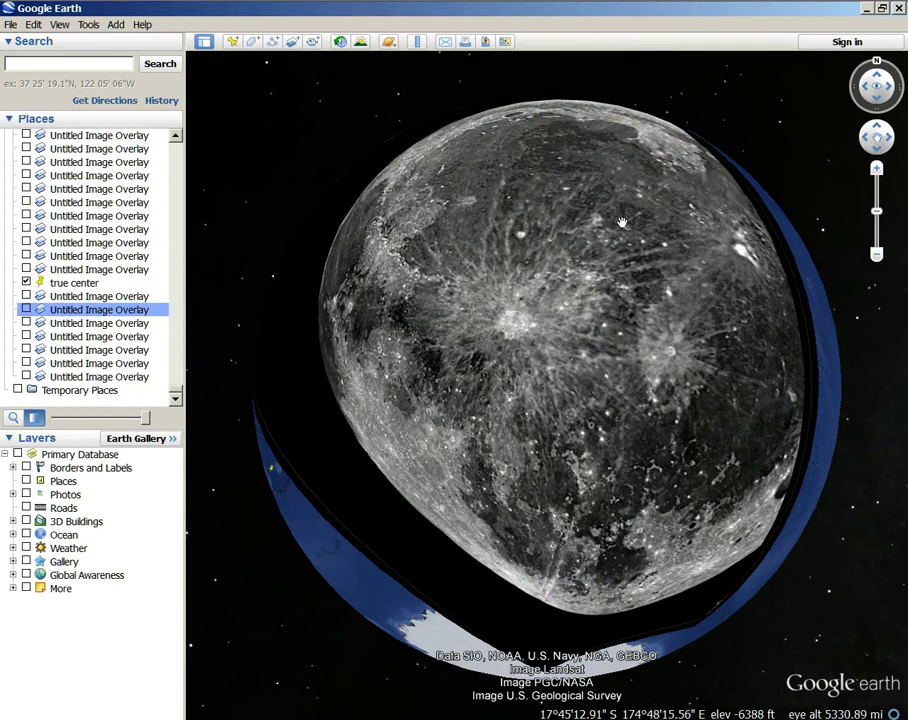
# - Rotate the globe from the Moon overlay to North America and examine the Great Lakes area near the two center placemarks
pyautogui.scroll(-3, 450, 305)
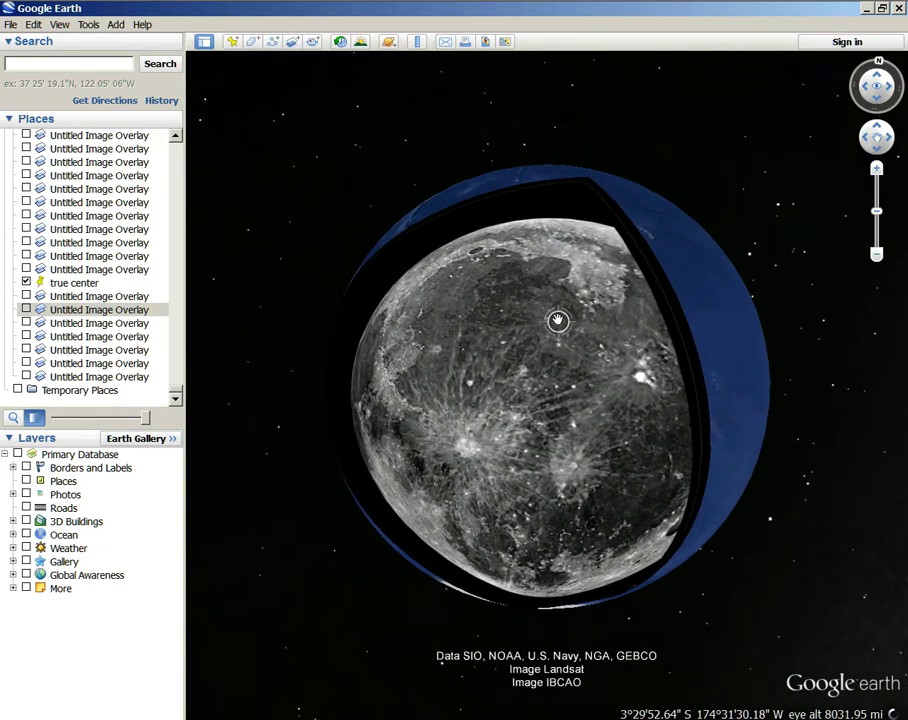
pyautogui.scroll(2, 493, 349)
pyautogui.moveTo(482, 362); pyautogui.dragTo(470, 221)
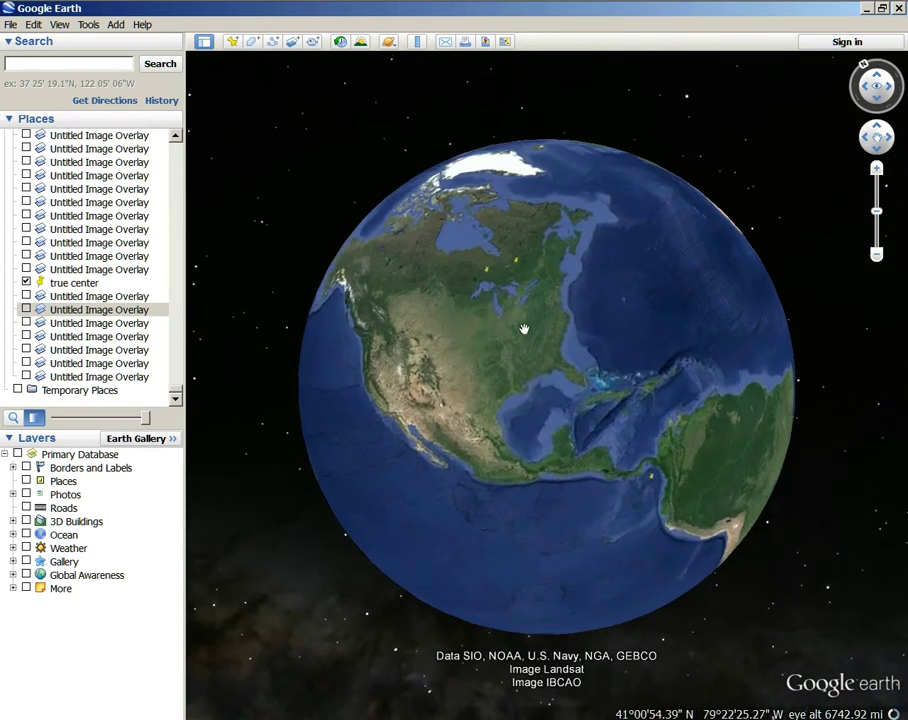
pyautogui.doubleClick(516, 300)
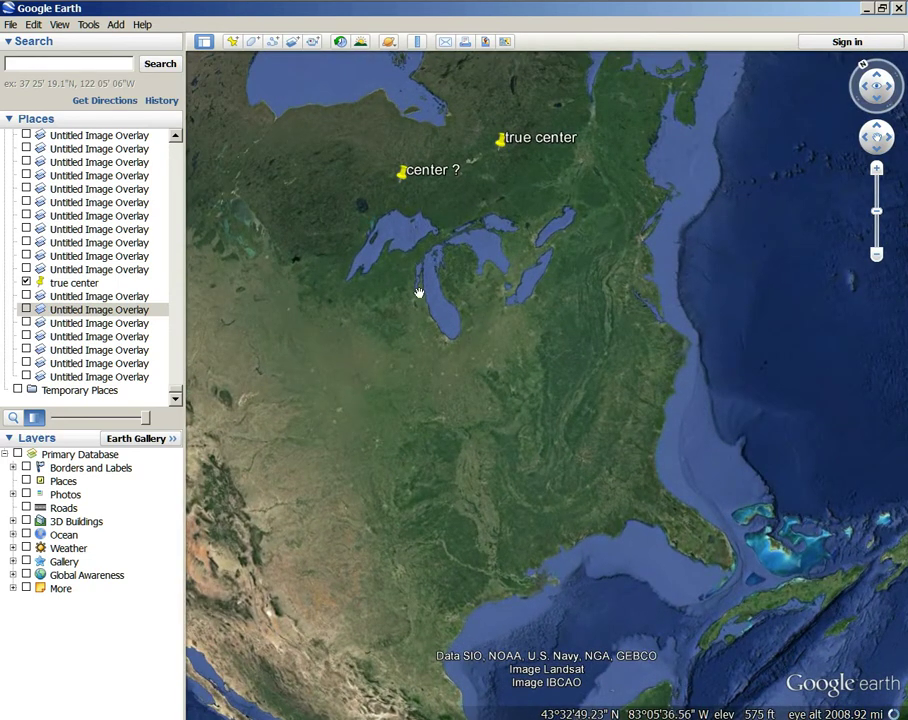
pyautogui.scroll(2, 449, 311)
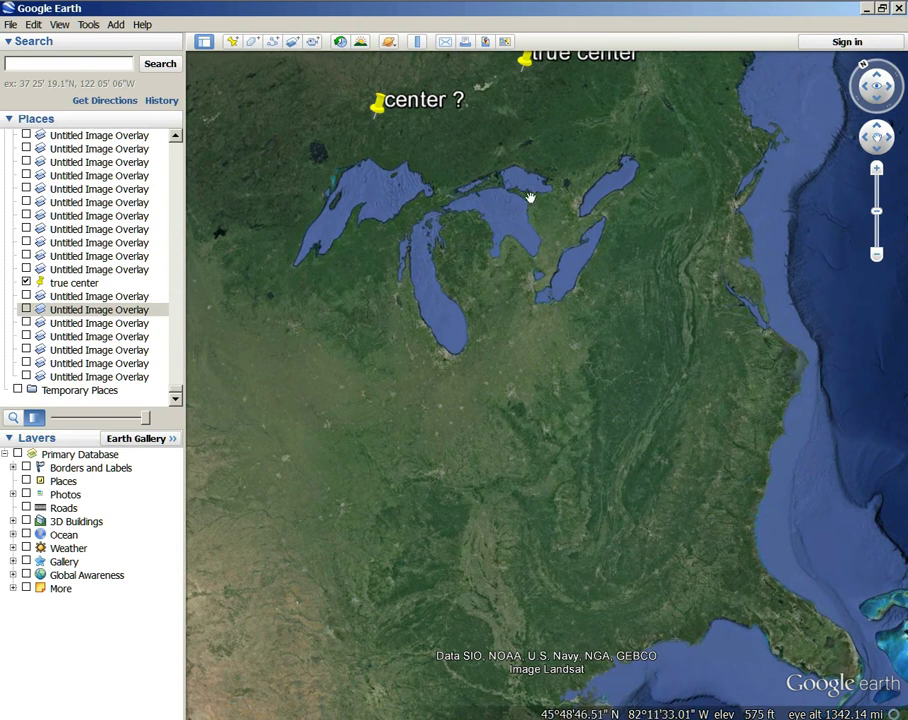
pyautogui.scroll(-3, 481, 244)
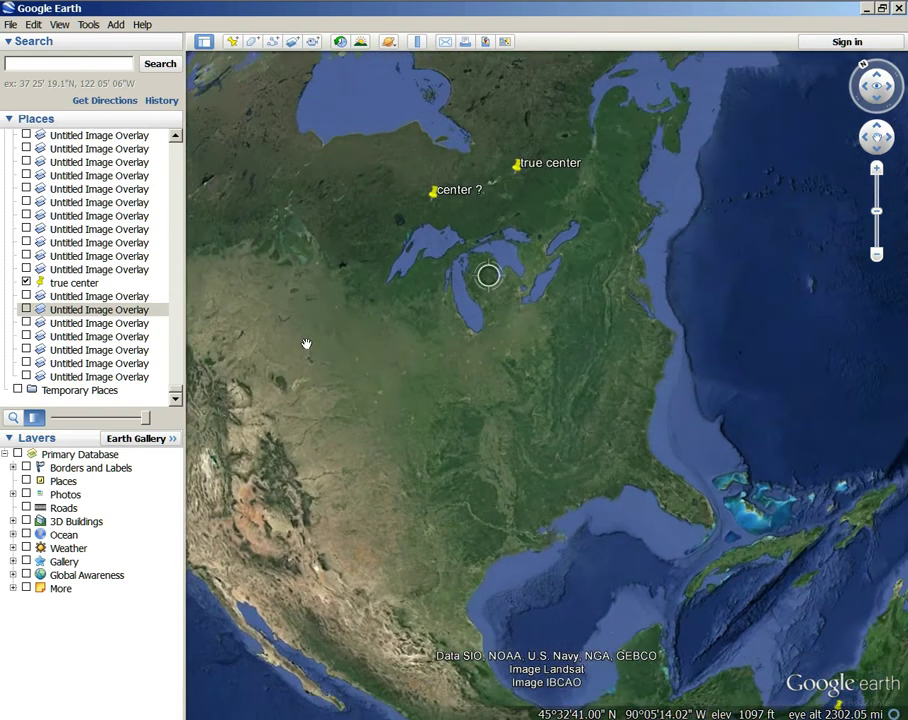
pyautogui.scroll(3, 527, 322)
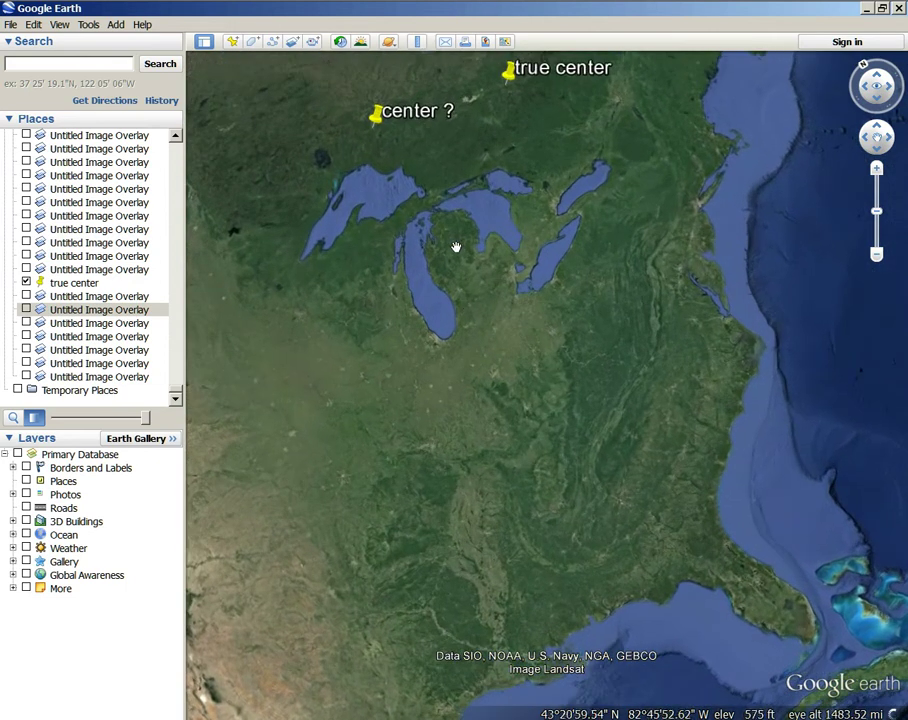
# - Examine the two center placemarks in relation to the Great Lakes and Hudson Bay, and bring the Moon overlay back into view
pyautogui.moveTo(484, 193); pyautogui.dragTo(472, 272)
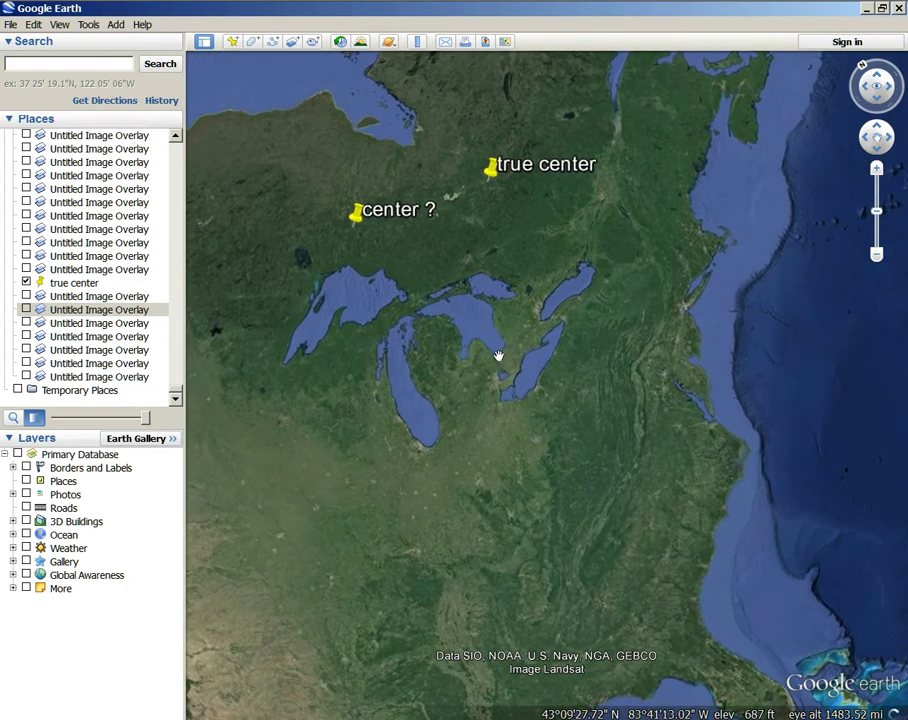
pyautogui.scroll(-2, 419, 385)
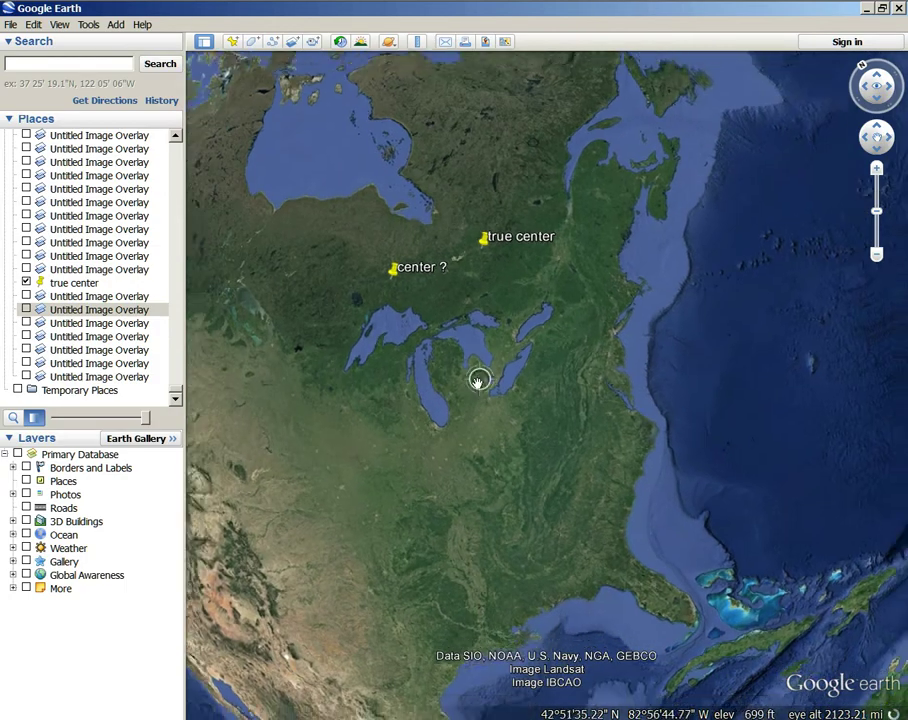
pyautogui.scroll(-3, 480, 377)
pyautogui.moveTo(480, 377); pyautogui.dragTo(501, 300)
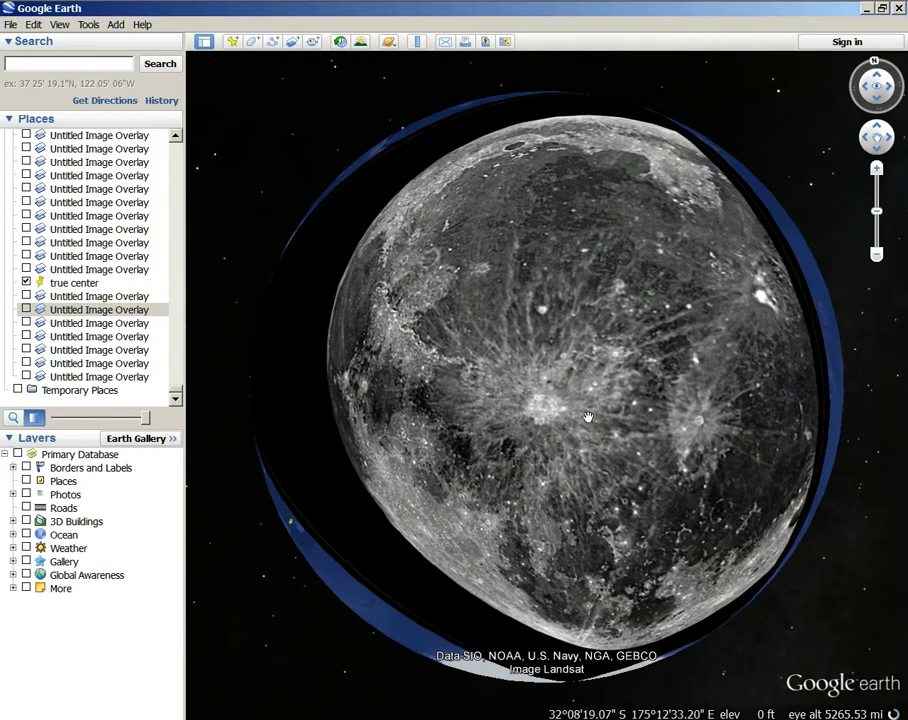
# - Select the copernicus overlay in the saved places, fade it to compare with Australia and New Zealand, and restore full opacity
pyautogui.scroll(3, 78, 212)
pyautogui.scroll(10, 80, 214)
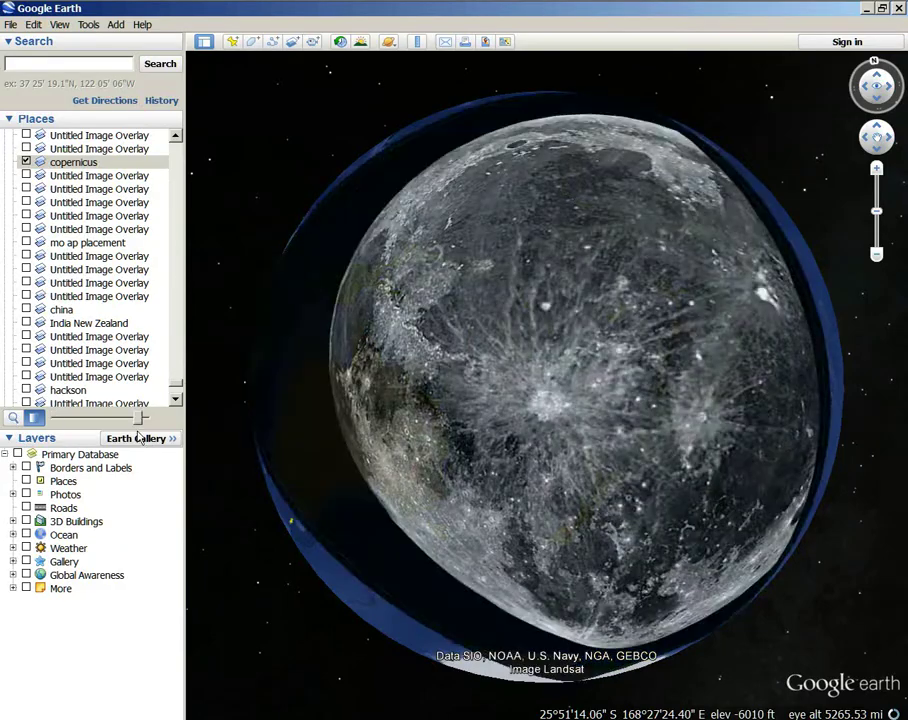
pyautogui.moveTo(140, 418); pyautogui.dragTo(5, 414)
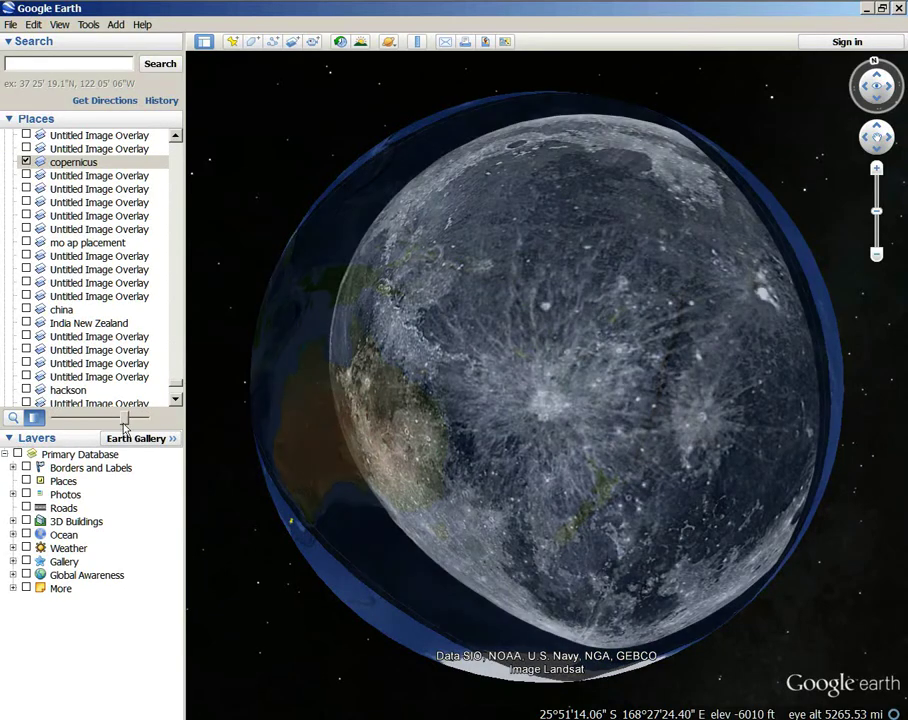
pyautogui.moveTo(125, 420); pyautogui.dragTo(178, 424)
pyautogui.moveTo(75, 410); pyautogui.dragTo(150, 418)
# - Examine the bright ray craters on the copernicus overlay at close and distant range, keeping the overlay at full opacity
pyautogui.moveTo(398, 355); pyautogui.dragTo(354, 432)
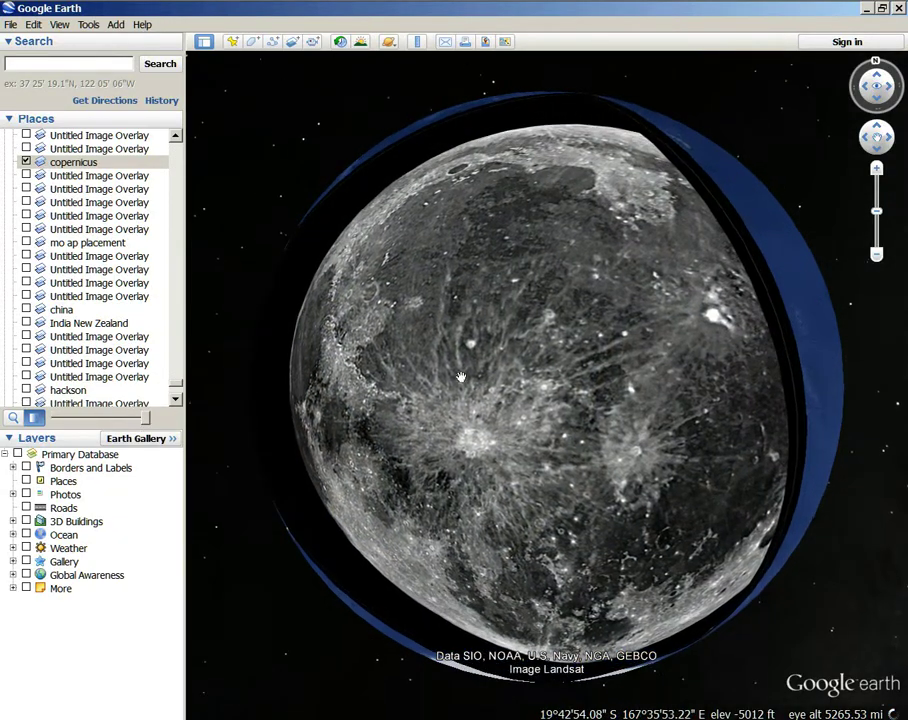
pyautogui.scroll(3, 354, 432)
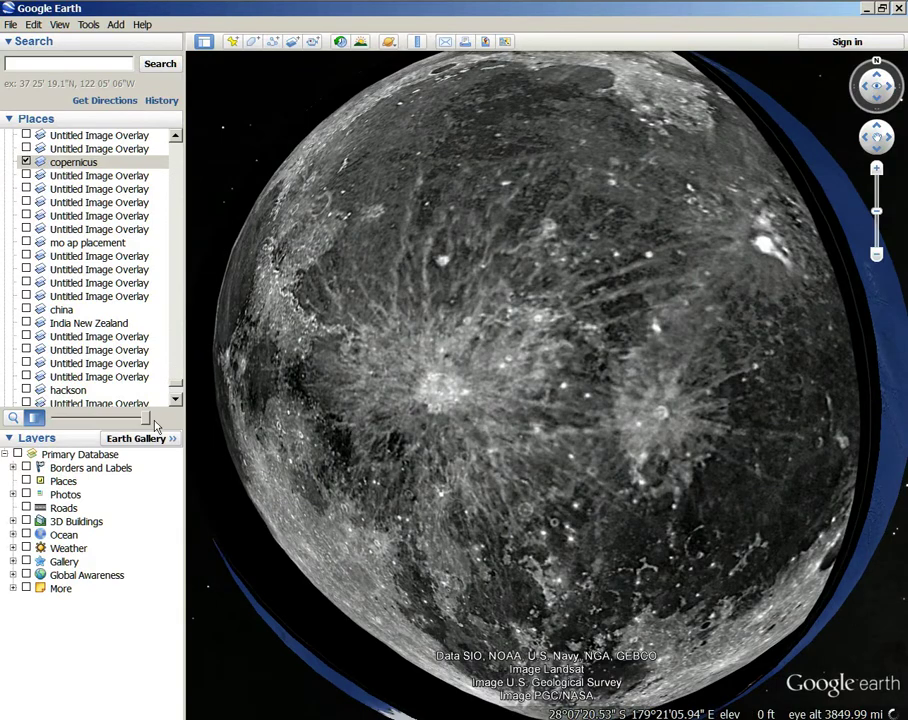
pyautogui.moveTo(148, 420)
pyautogui.mouseDown()
pyautogui.moveTo(20, 418)
pyautogui.moveTo(148, 418)
pyautogui.mouseUp()
pyautogui.scroll(-5, 395, 401)
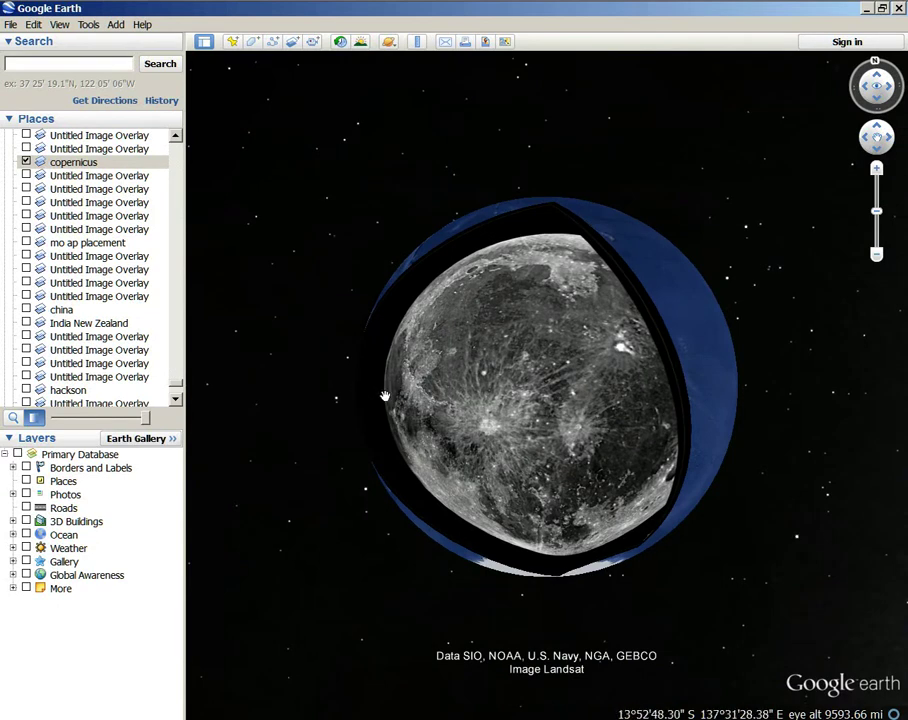
pyautogui.scroll(3, 446, 422)
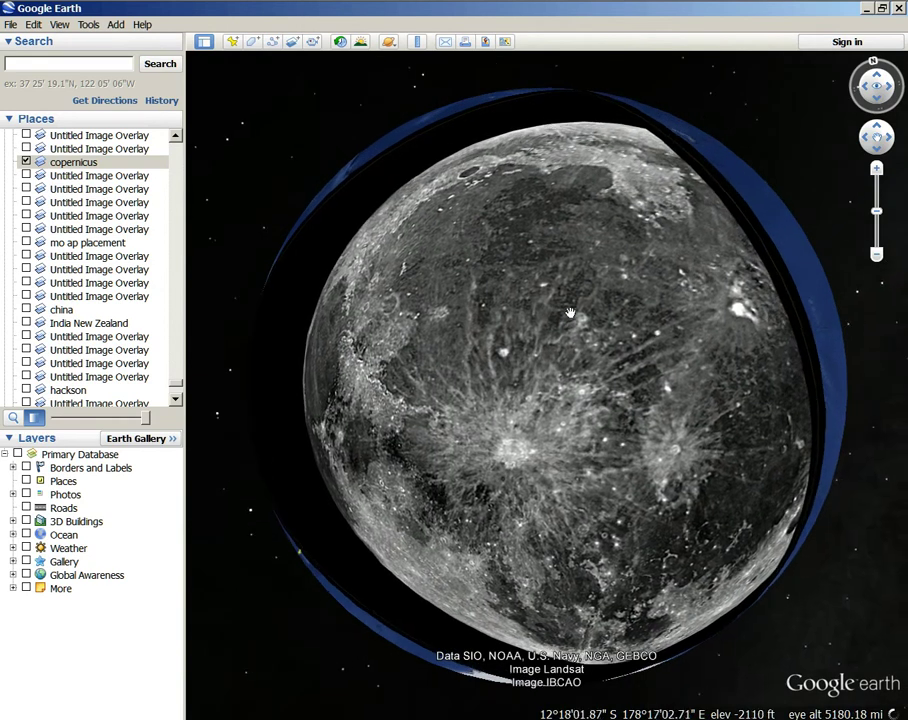
pyautogui.moveTo(145, 418)
pyautogui.mouseDown()
pyautogui.moveTo(20, 418)
pyautogui.moveTo(146, 418)
pyautogui.mouseUp()
pyautogui.scroll(-2, 600, 461)
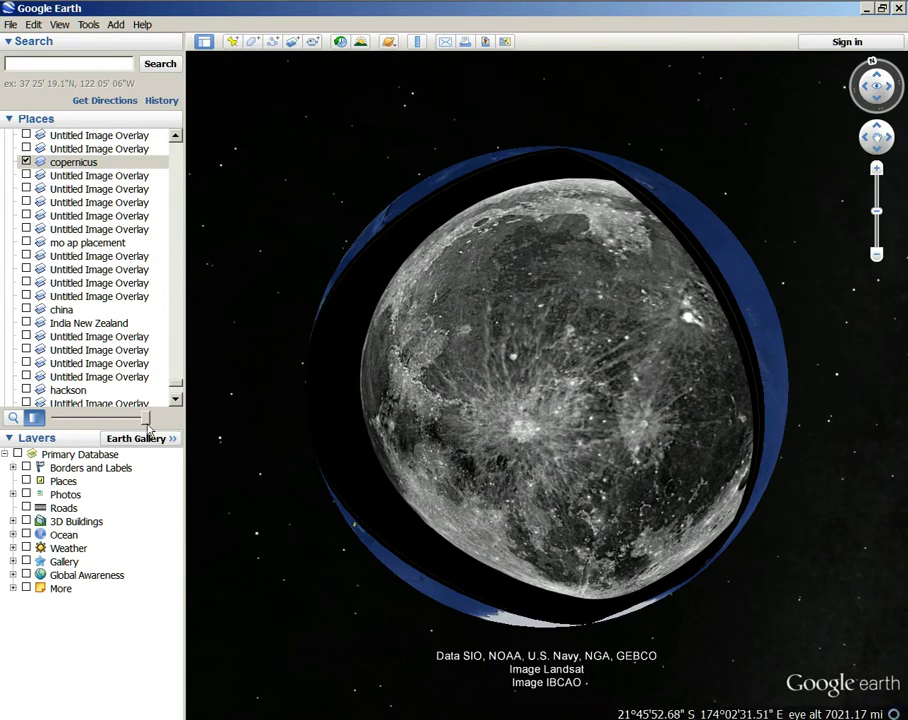
# - Fade the copernicus overlay out completely to reveal Australia, New Zealand and the surrounding Pacific seafloor
pyautogui.moveTo(145, 421); pyautogui.dragTo(16, 378)
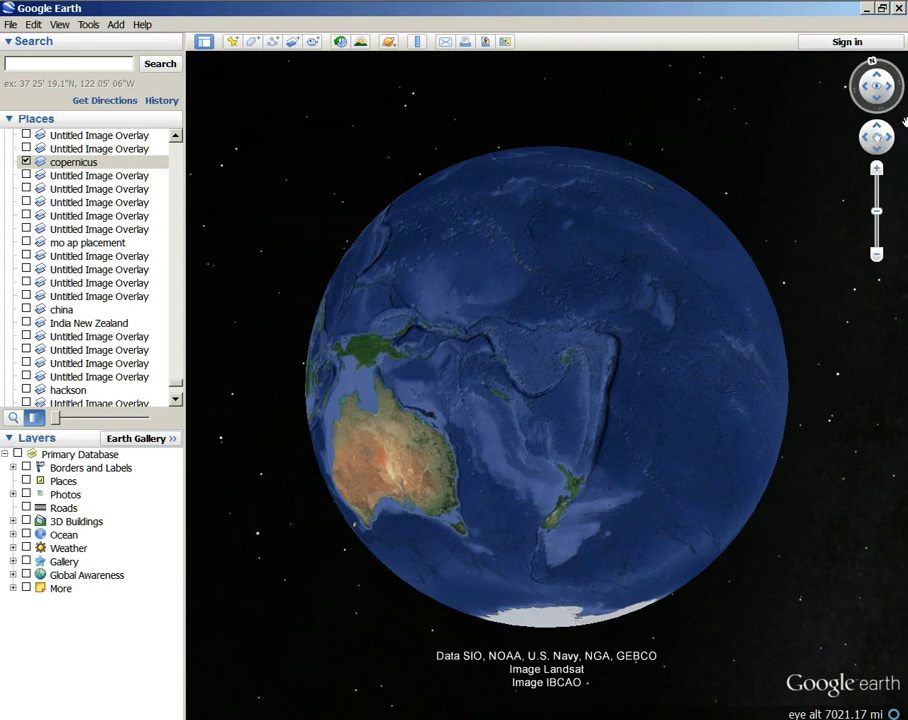
pyautogui.moveTo(903, 5)
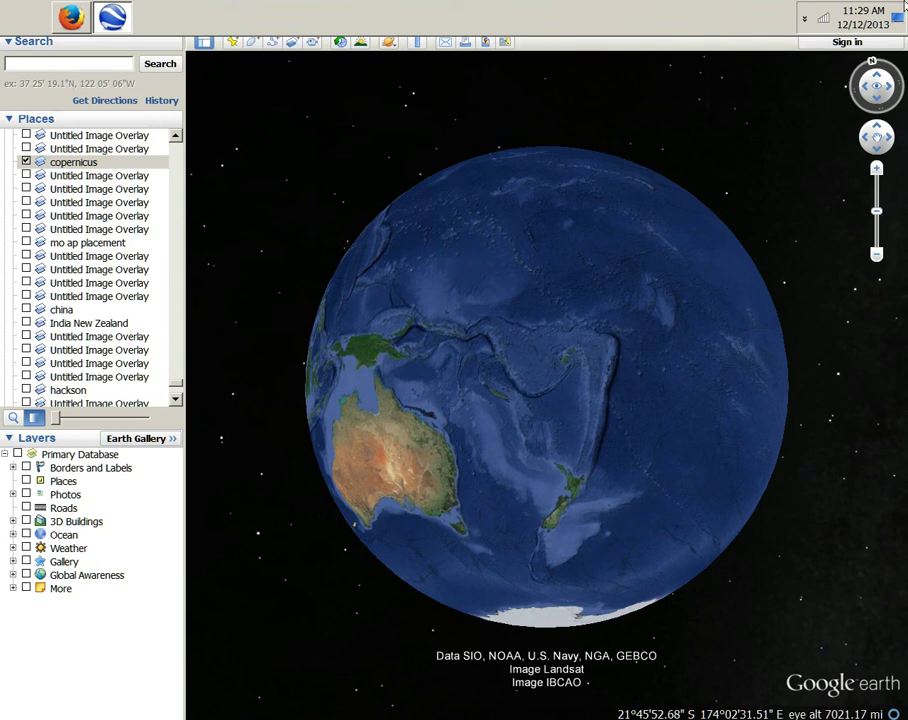